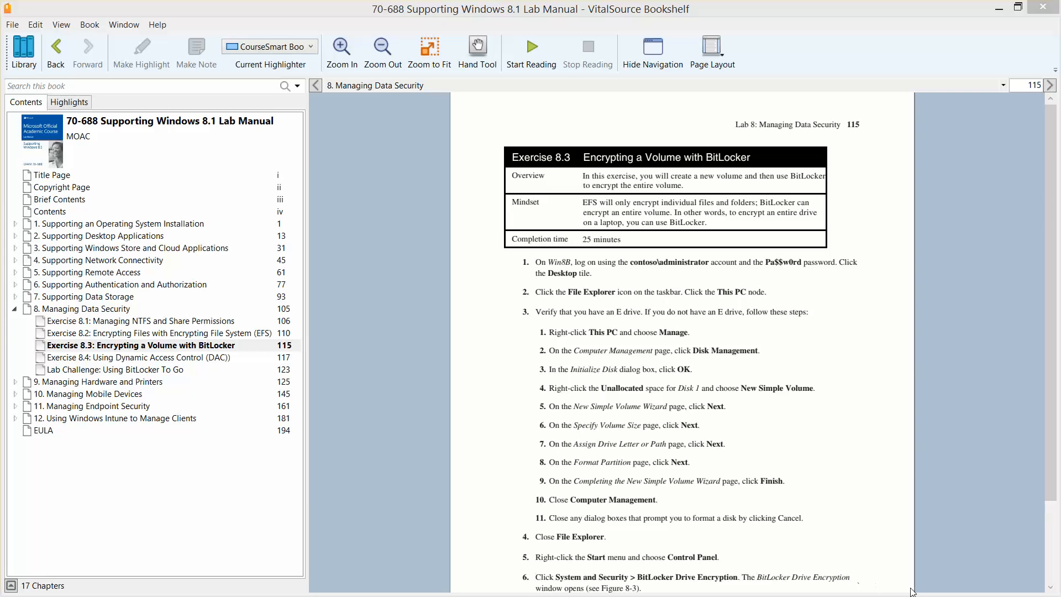
Minimize the lab manual, switch to the Win8B virtual machine and show its drives in File Explorer
{"action": "key", "text": "super+c"}
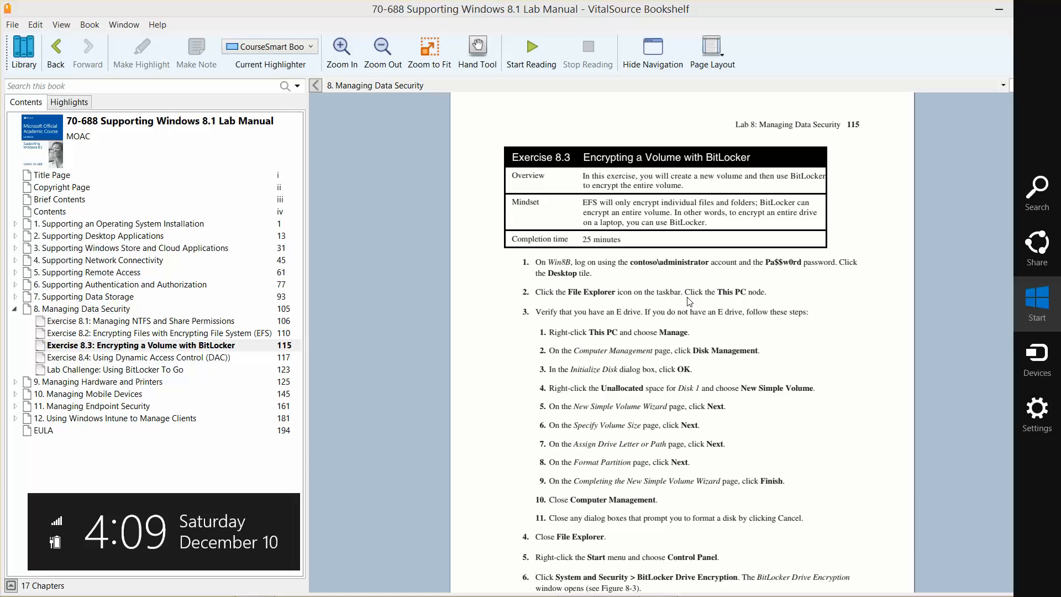
{"action": "left_click", "coordinate": [997, 6]}
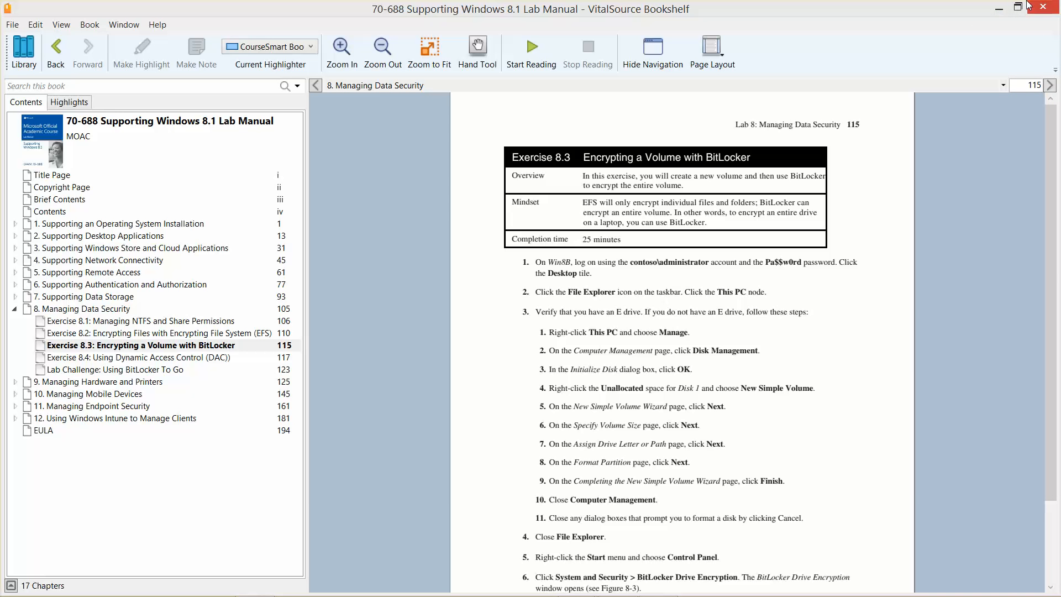
{"action": "left_click", "coordinate": [998, 10]}
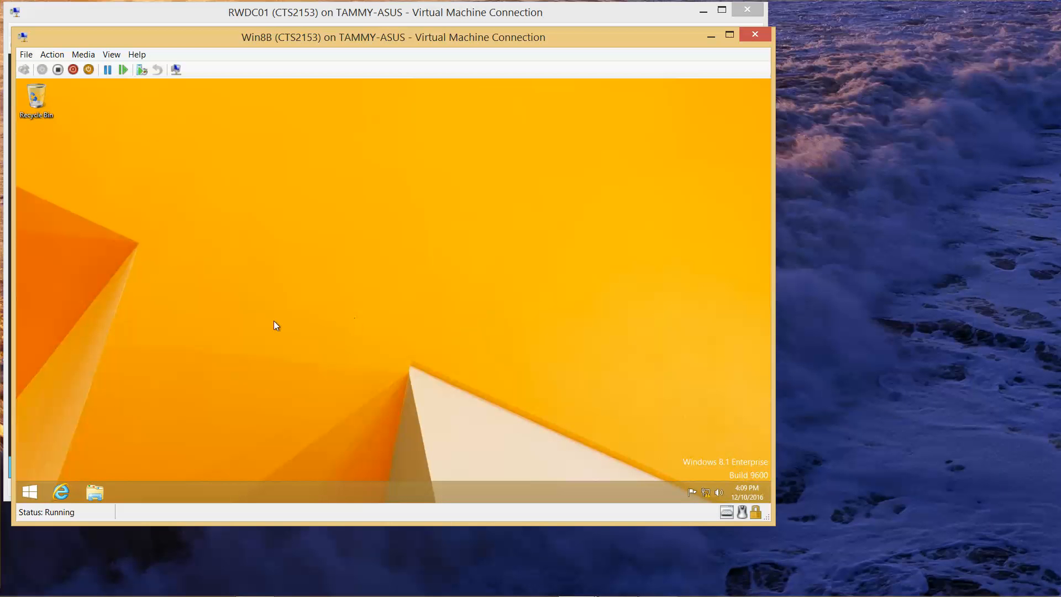
{"action": "left_click", "coordinate": [95, 492]}
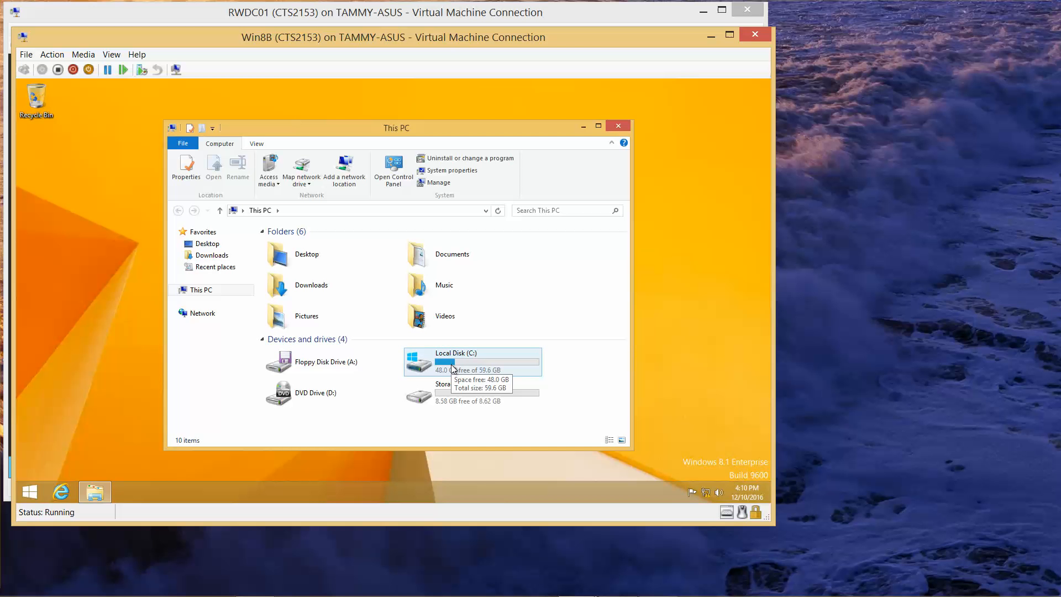
Open Disk Management for This PC in a maximized Computer Management window and examine the volumes, closing File Explorer
{"action": "right_click", "coordinate": [209, 292]}
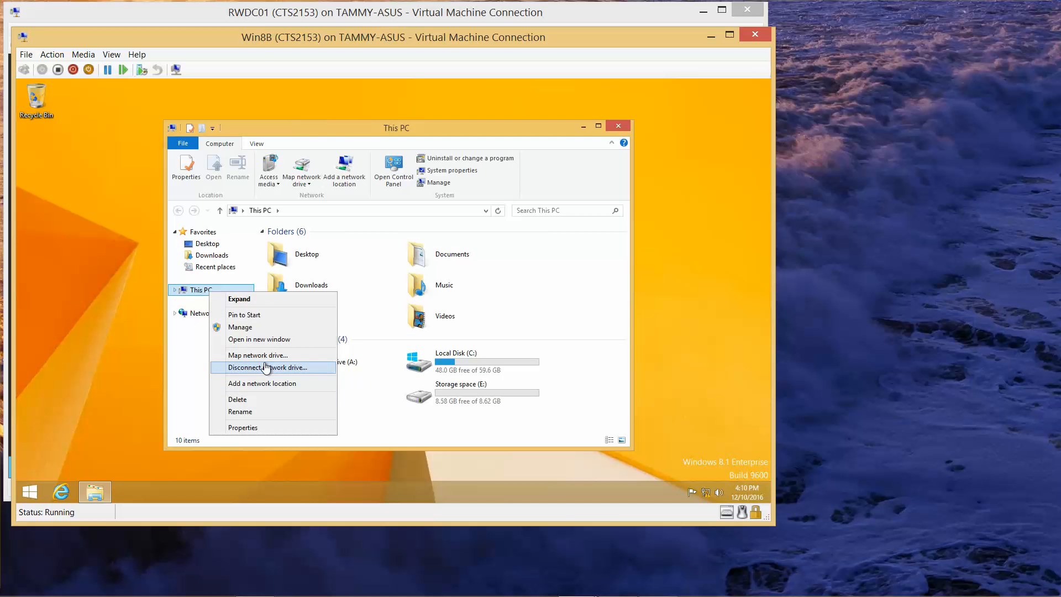
{"action": "left_click", "coordinate": [243, 327]}
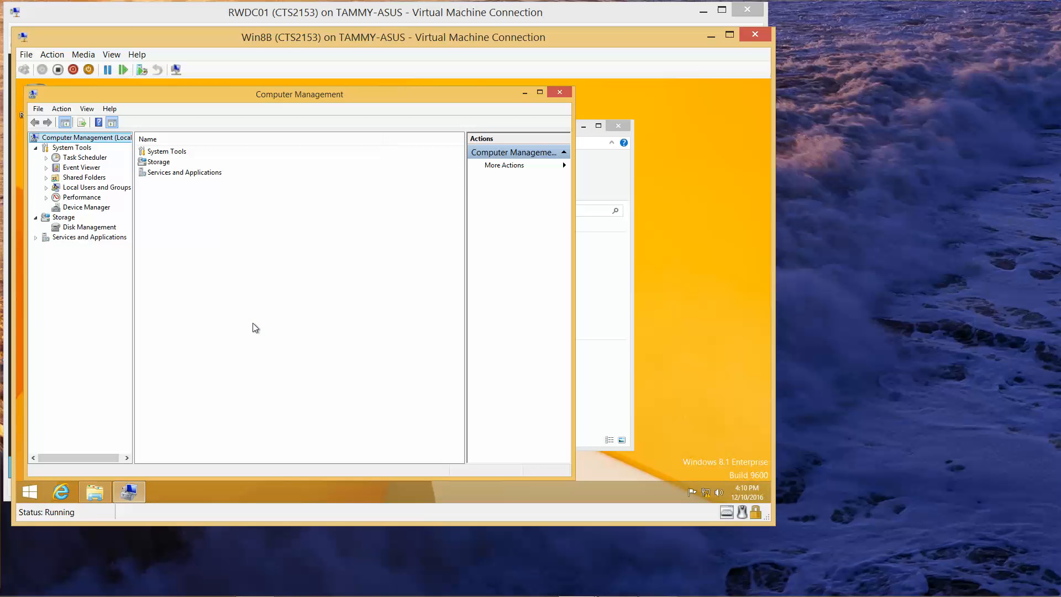
{"action": "left_click", "coordinate": [96, 227]}
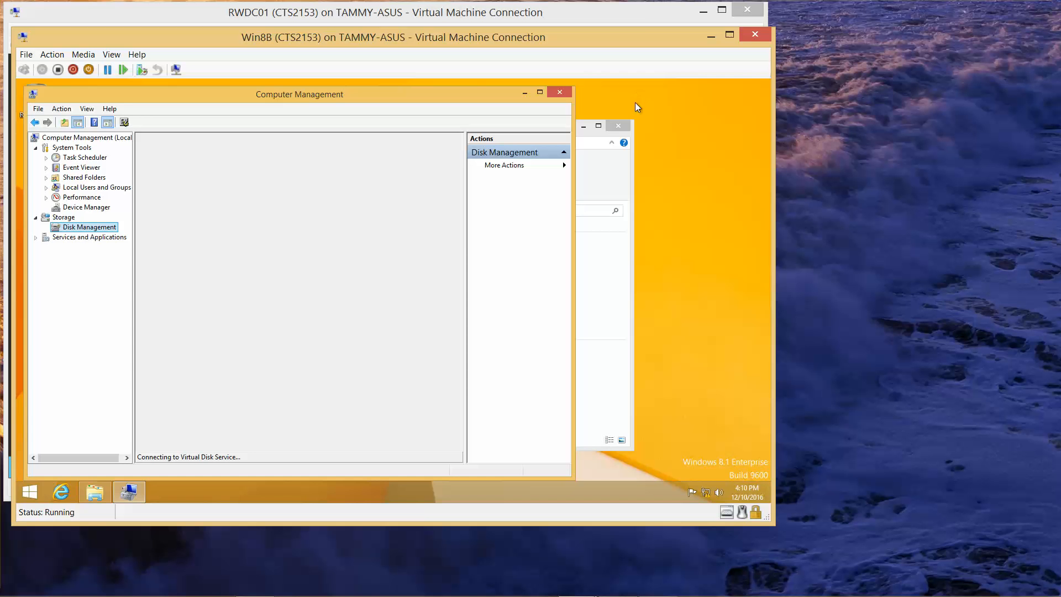
{"action": "left_click", "coordinate": [620, 128]}
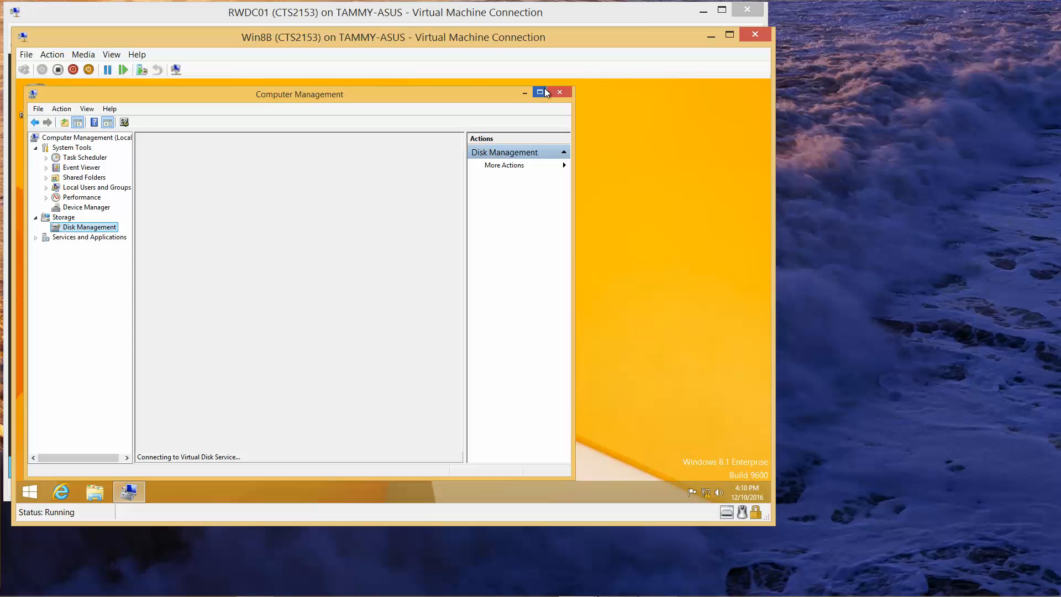
{"action": "left_click", "coordinate": [539, 92]}
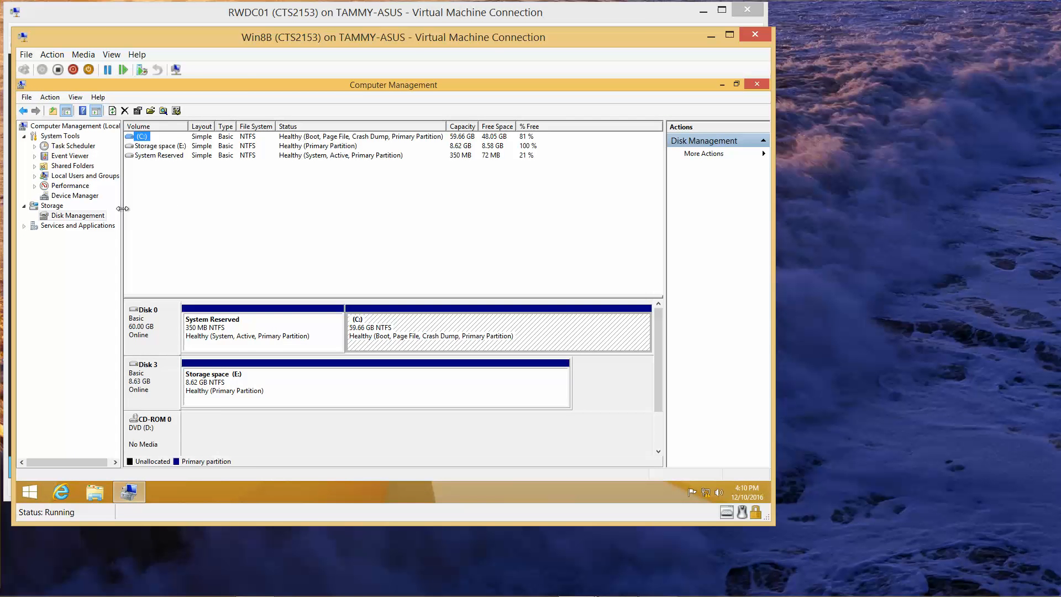
{"action": "left_click_drag", "start_coordinate": [123, 209], "coordinate": [151, 206]}
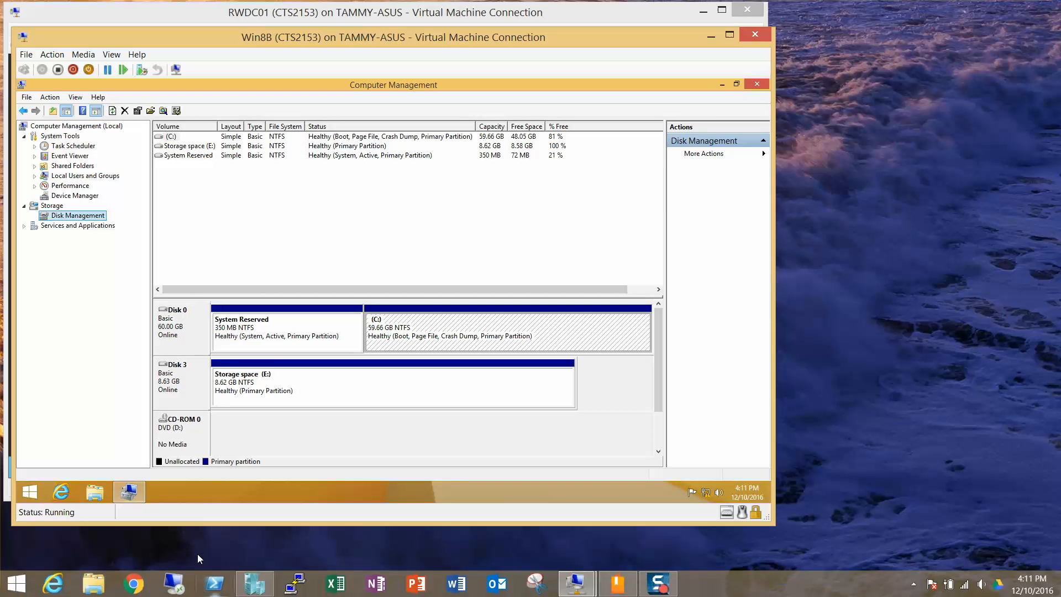
Check This PC in File Explorer for an E: drive, and close all open Explorer and Computer Management windows
{"action": "left_click", "coordinate": [97, 499]}
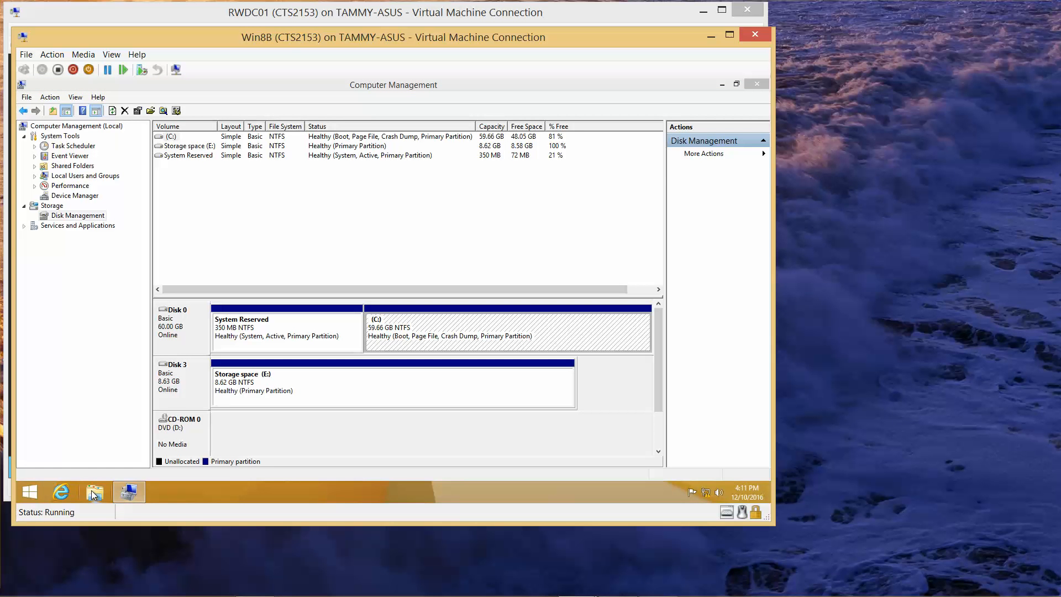
{"action": "left_click", "coordinate": [94, 494]}
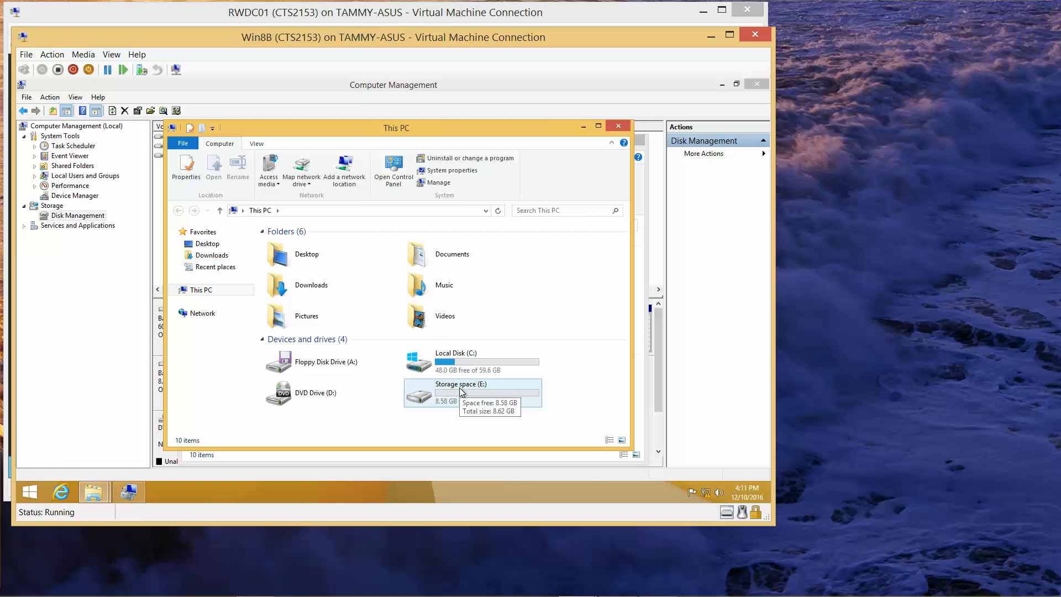
{"action": "left_click", "coordinate": [615, 125]}
{"action": "left_click", "coordinate": [631, 142]}
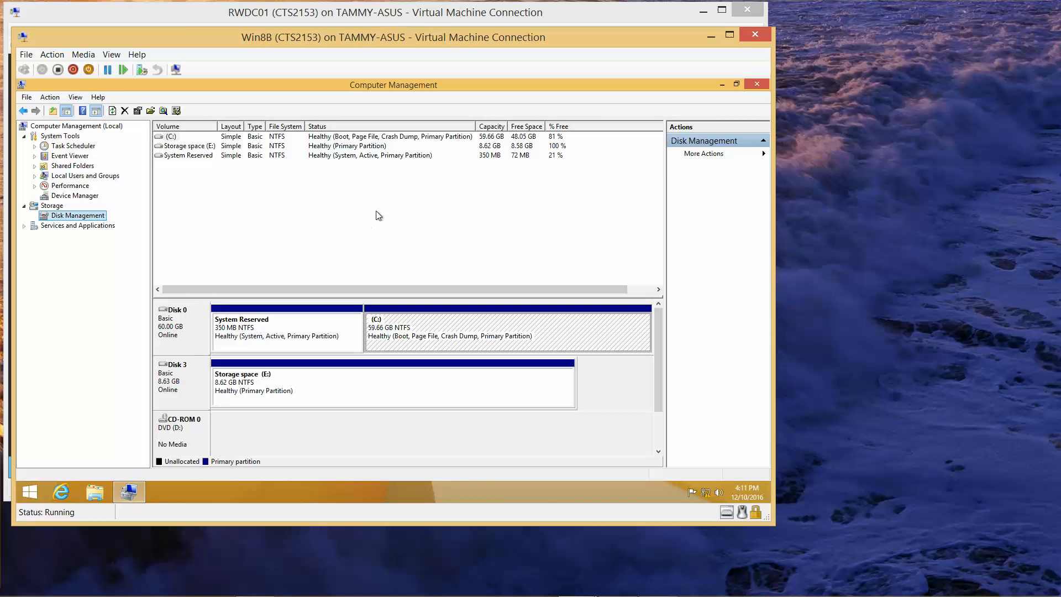
{"action": "left_click", "coordinate": [756, 85]}
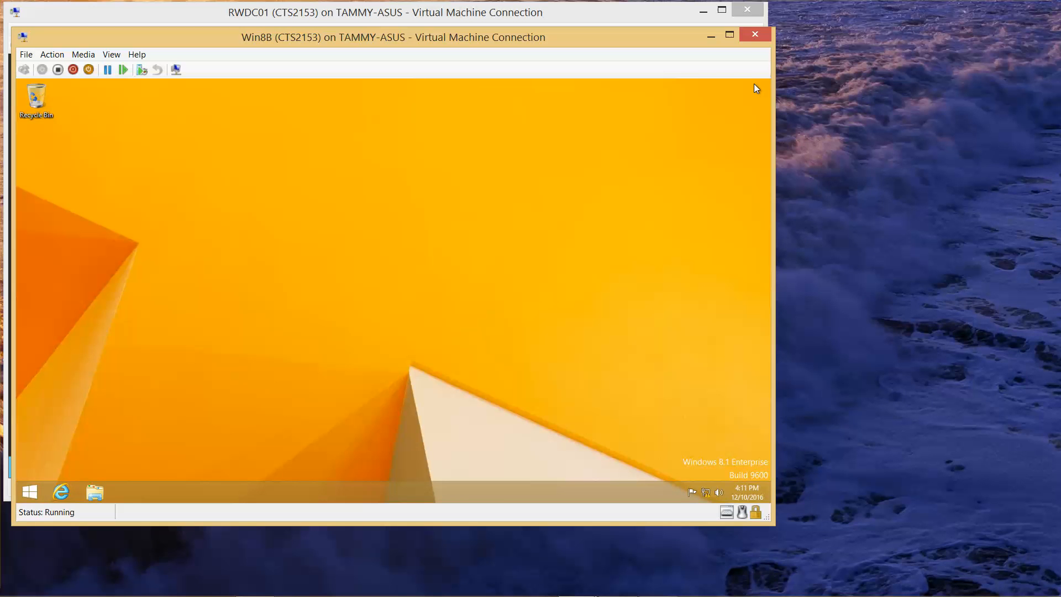
Open BitLocker Drive Encryption under System and Security in Control Panel
{"action": "right_click", "coordinate": [25, 487]}
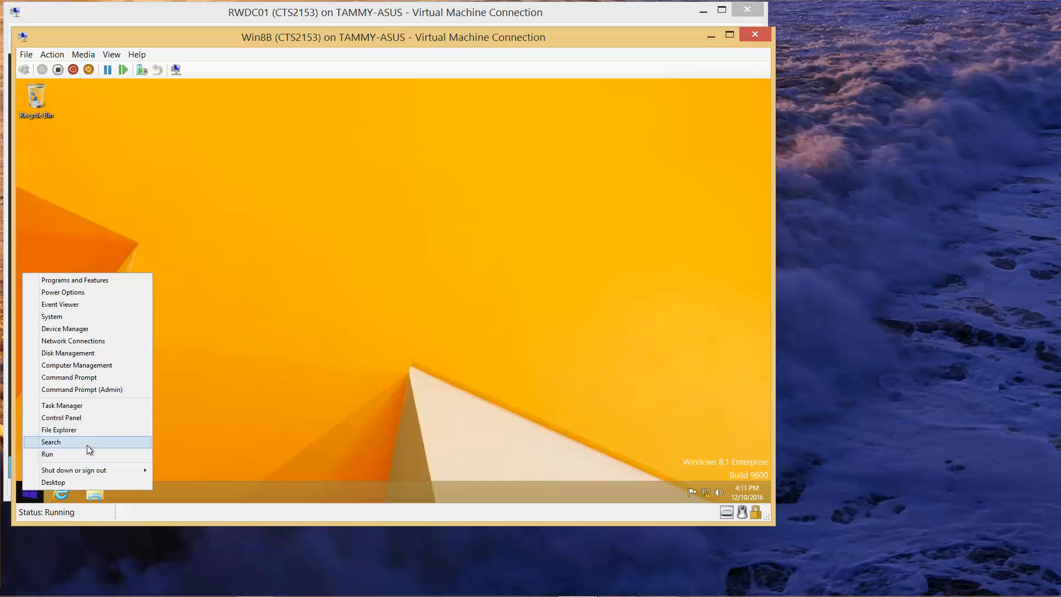
{"action": "left_click", "coordinate": [91, 420]}
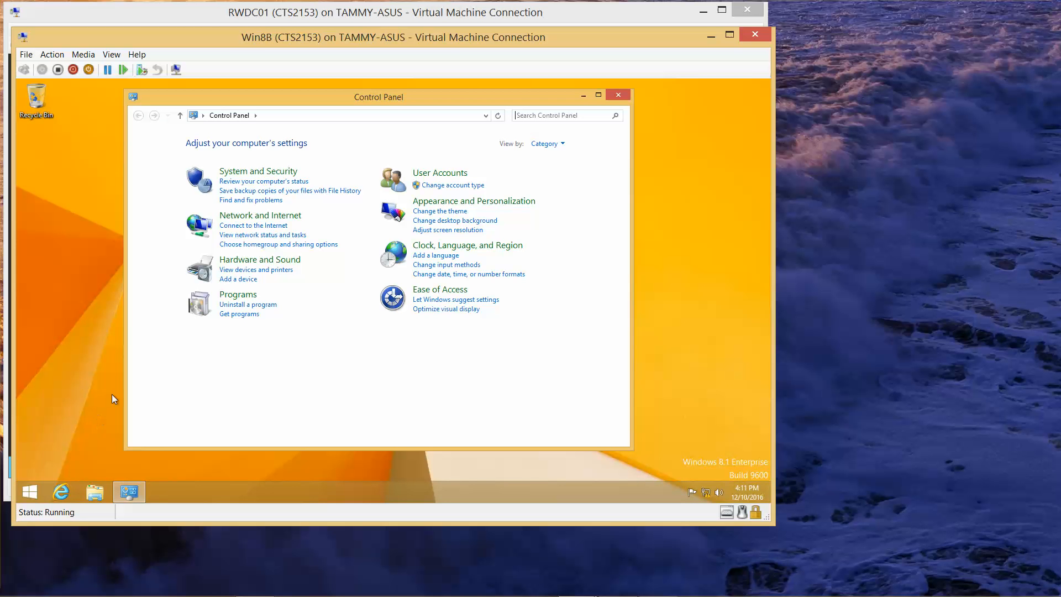
{"action": "left_click", "coordinate": [262, 177]}
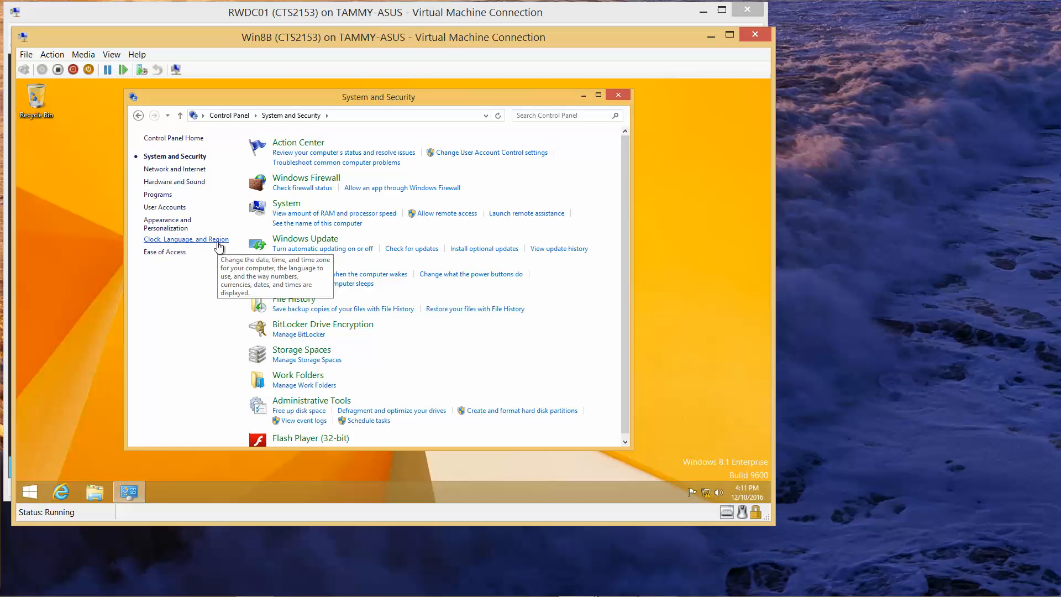
{"action": "left_click", "coordinate": [355, 331]}
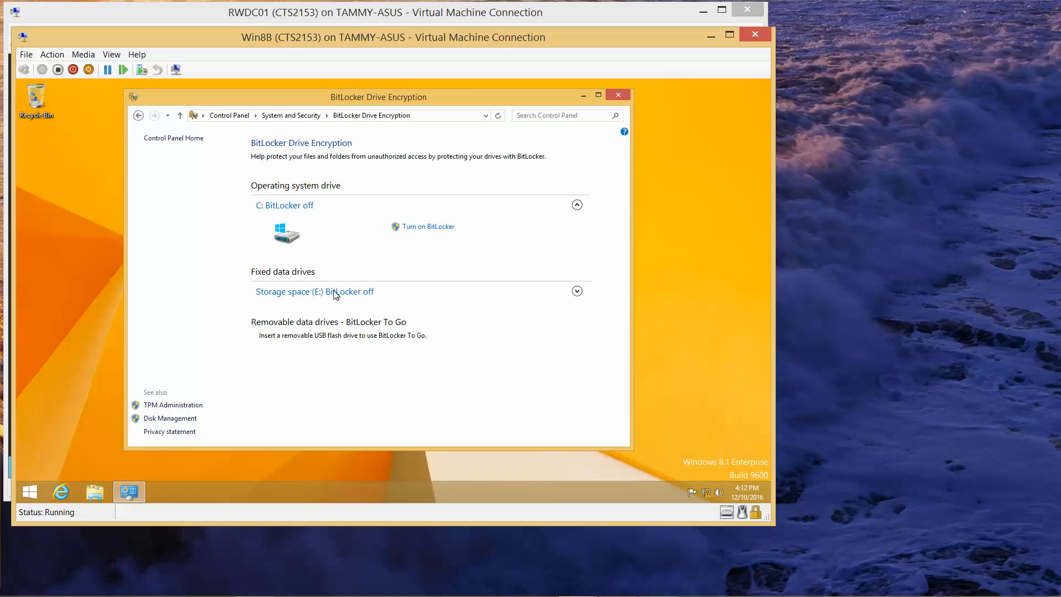
Turn on BitLocker for Storage space (E:), choose password unlocking, and enter and re-enter the drive password
{"action": "left_click", "coordinate": [577, 291]}
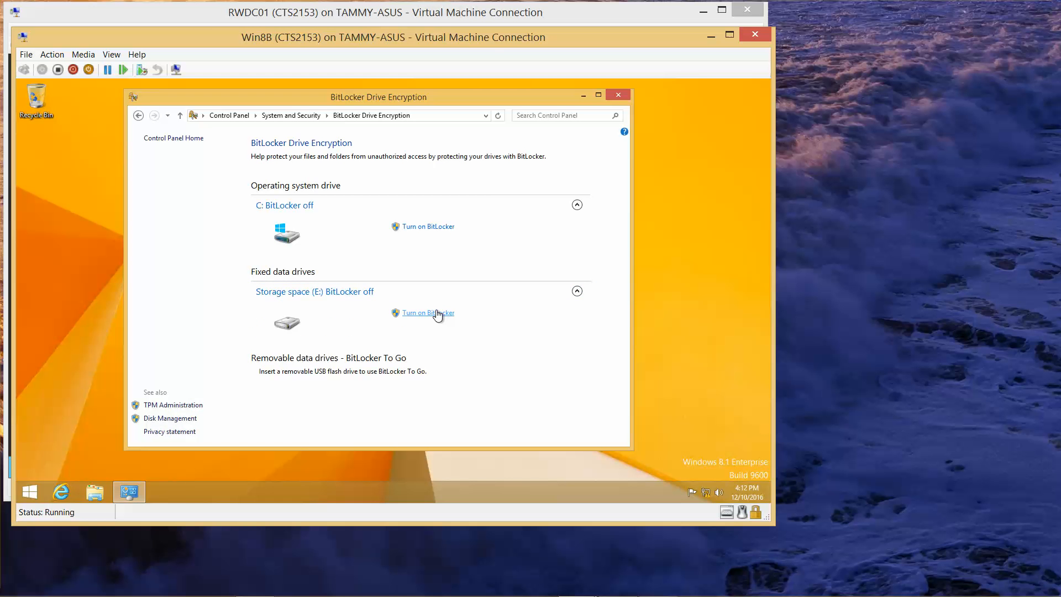
{"action": "left_click", "coordinate": [437, 313]}
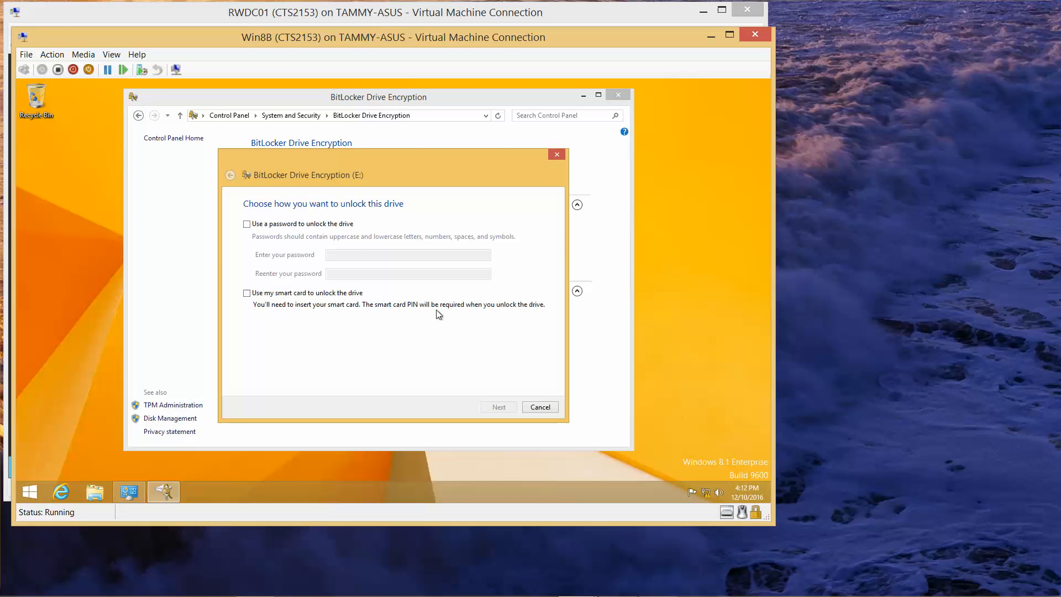
{"action": "left_click", "coordinate": [248, 224]}
{"action": "left_click", "coordinate": [336, 252]}
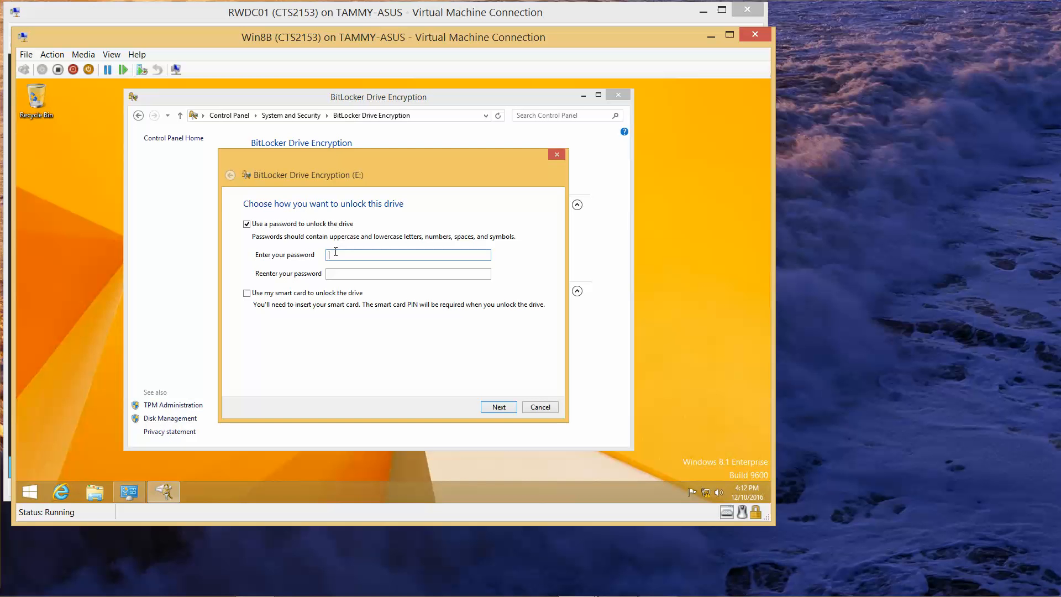
{"action": "type", "text": "Password"}
{"action": "key", "text": "Tab"}
{"action": "type", "text": "Pa"}
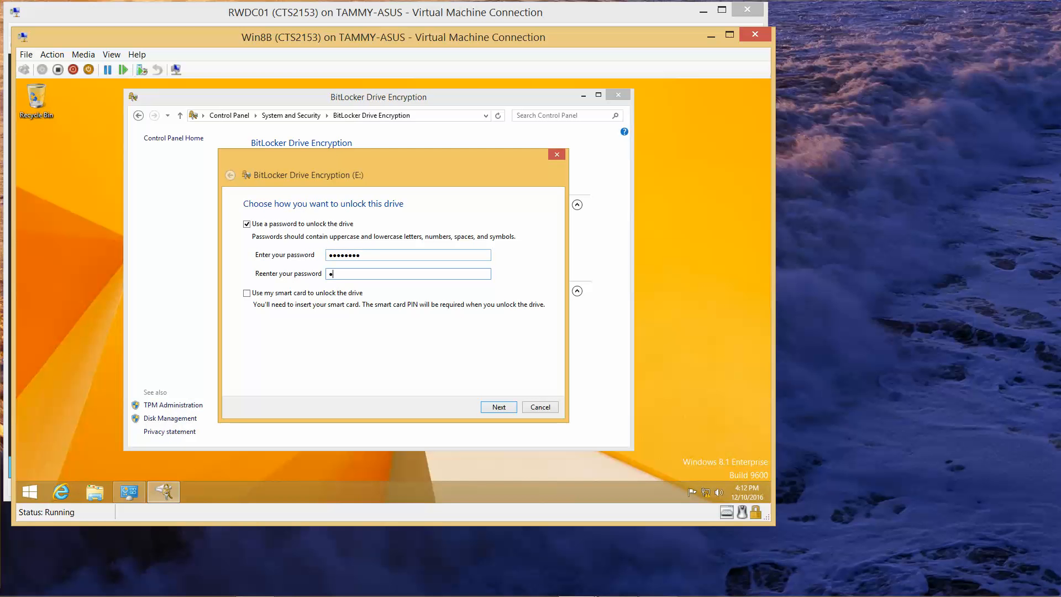
{"action": "type", "text": "ssword"}
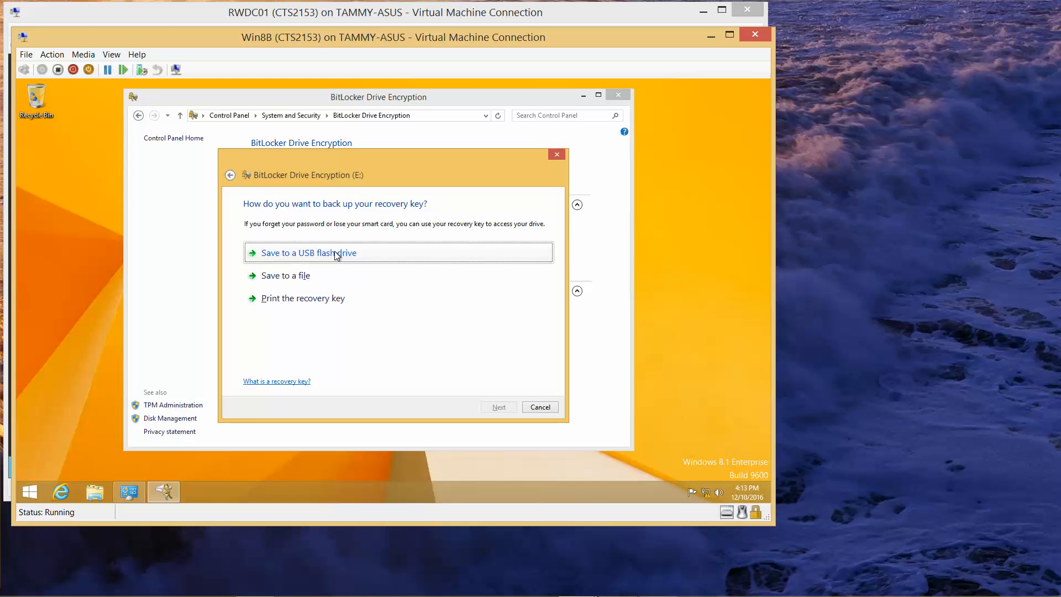
Back up the BitLocker recovery key to a text file in the Software share on RWDC01
{"action": "left_click", "coordinate": [324, 279]}
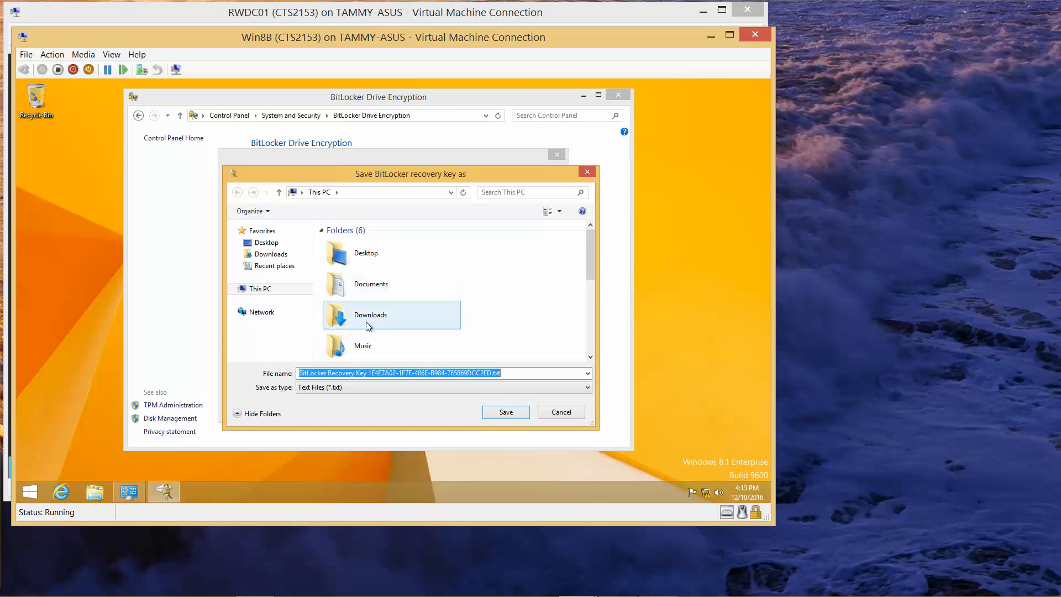
{"action": "left_click", "coordinate": [271, 314]}
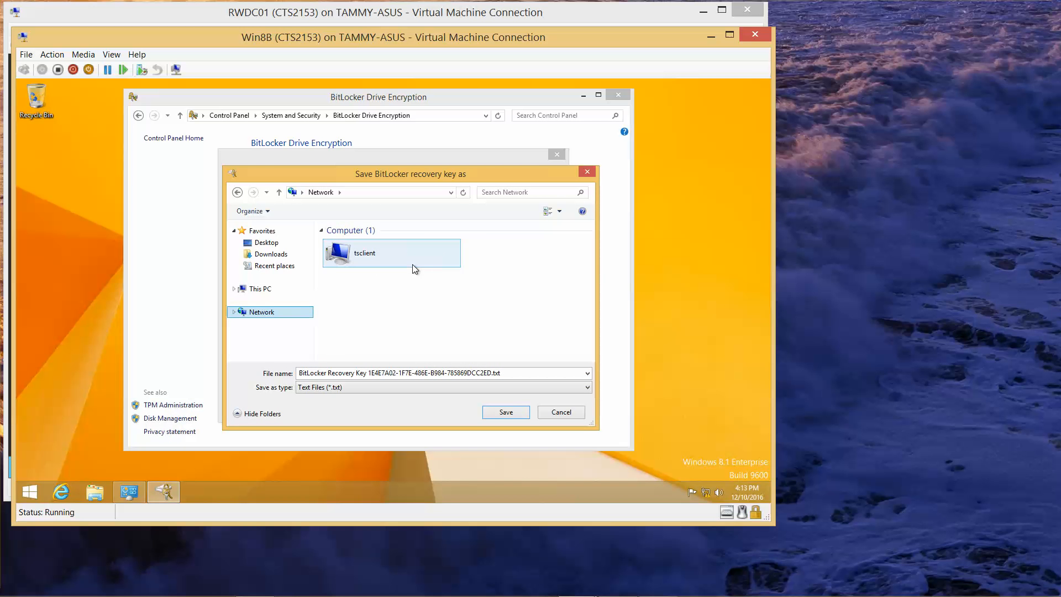
{"action": "double_click", "coordinate": [408, 313]}
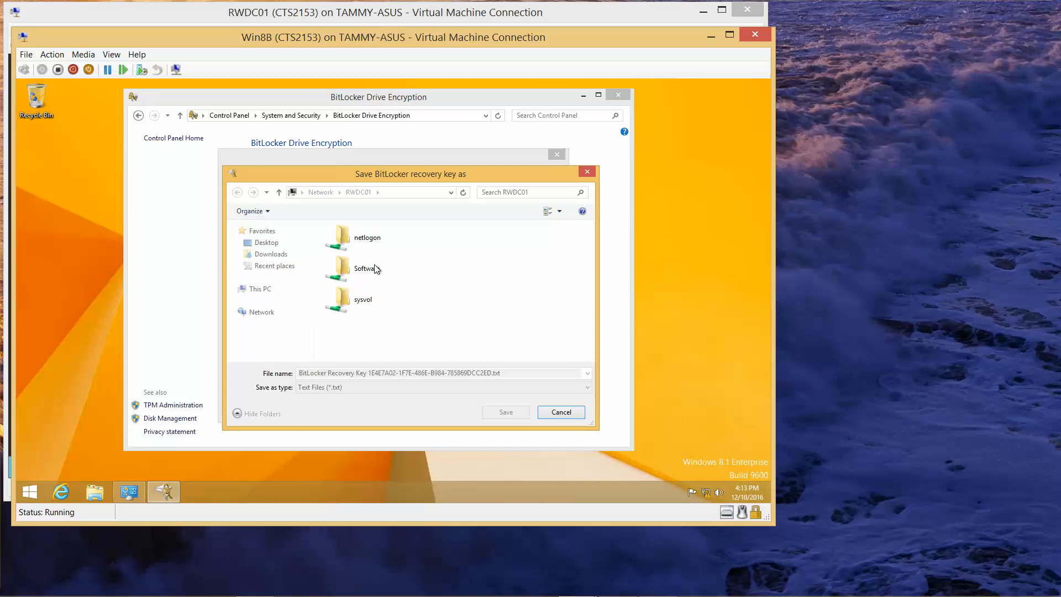
{"action": "left_click", "coordinate": [366, 295]}
{"action": "left_click", "coordinate": [367, 271]}
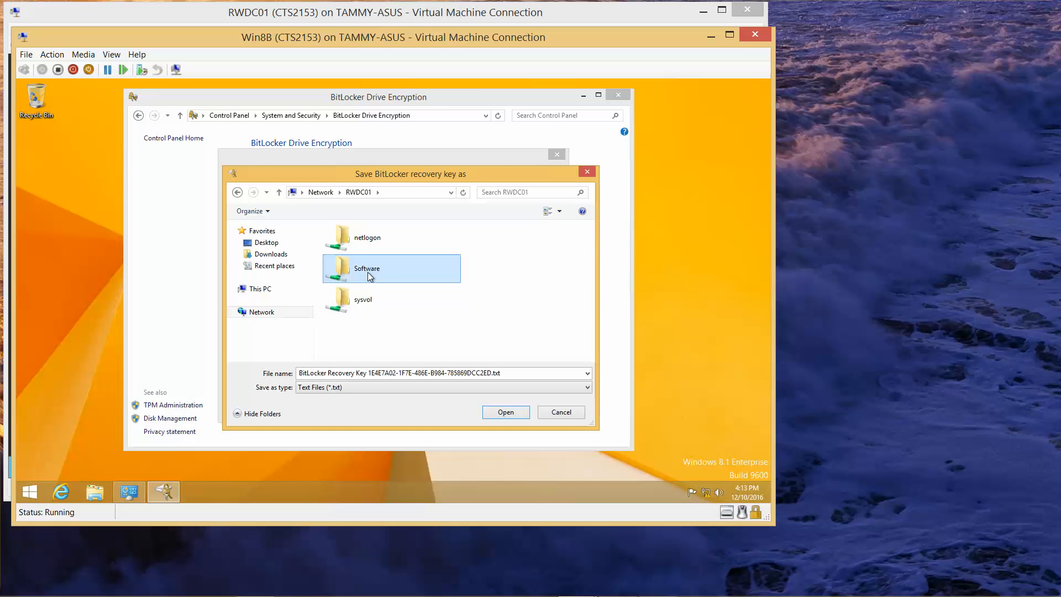
{"action": "double_click", "coordinate": [366, 272]}
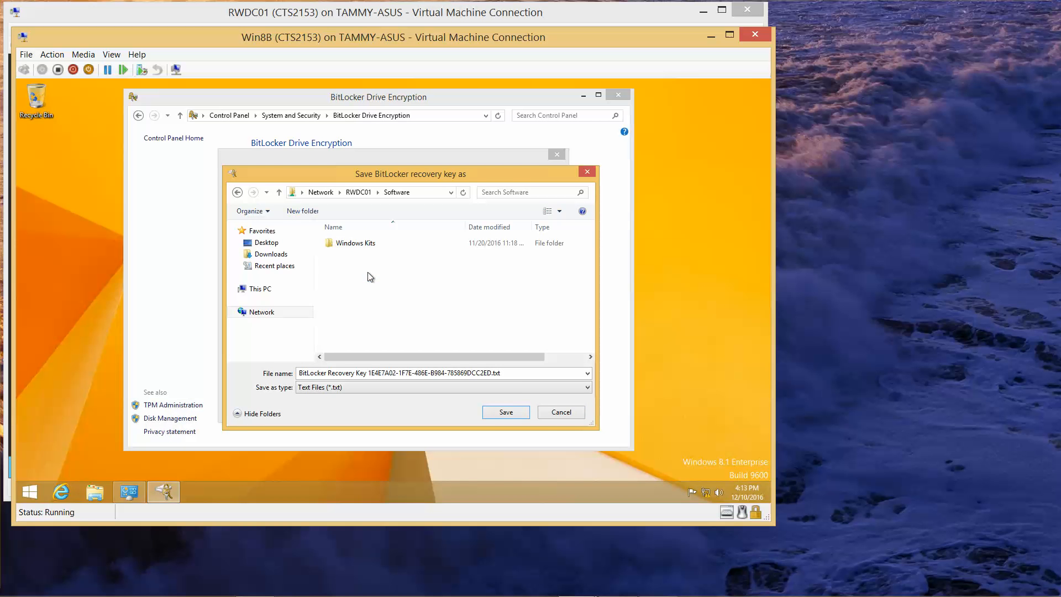
{"action": "left_click", "coordinate": [505, 412]}
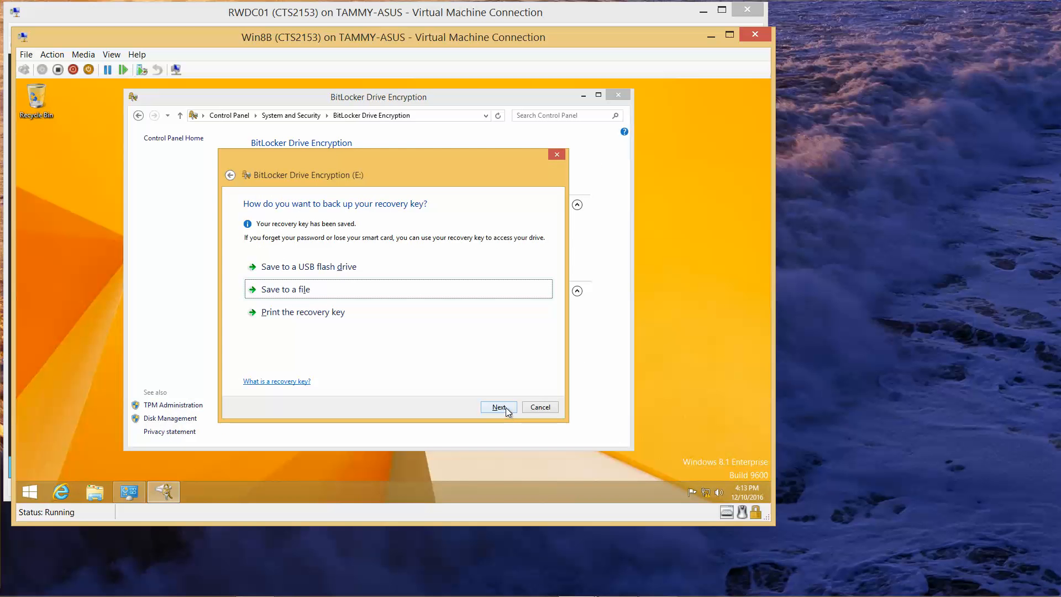
Proceed past the recovery key backup, start encrypting the E: drive and close the BitLocker Drive Encryption window
{"action": "left_click", "coordinate": [504, 409]}
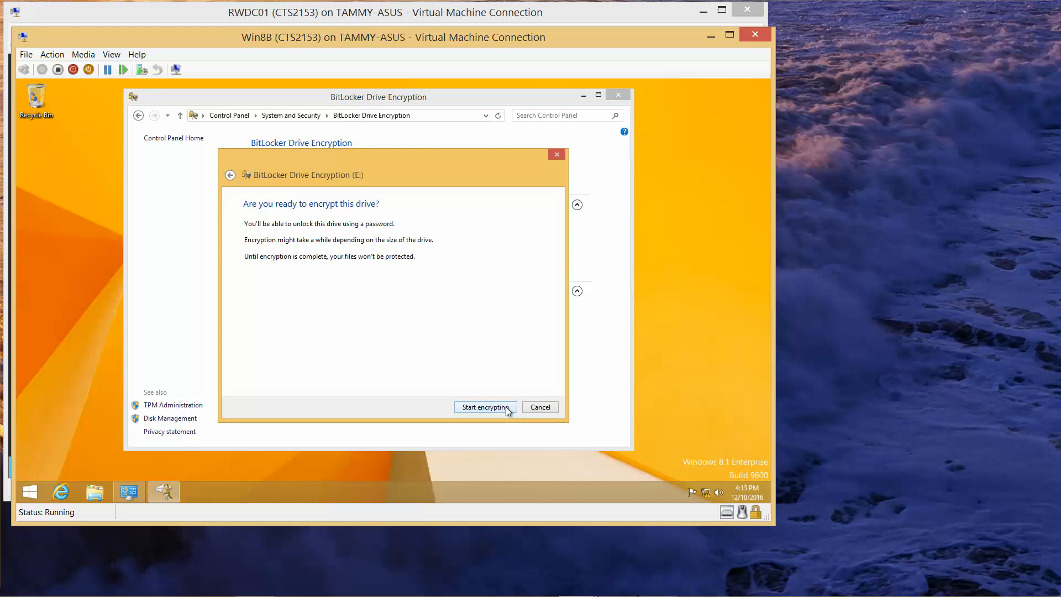
{"action": "left_click", "coordinate": [506, 408]}
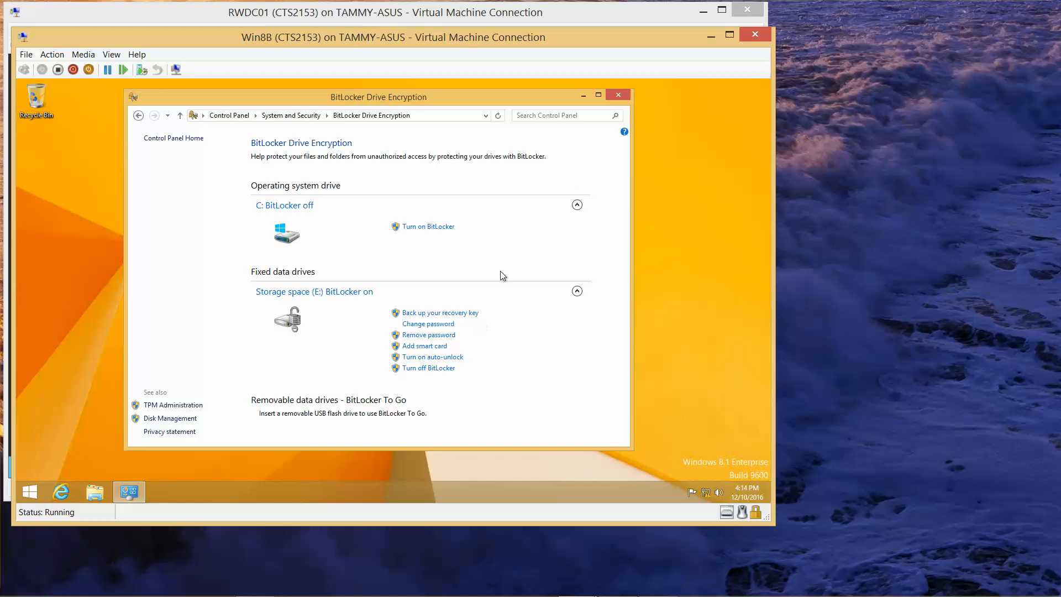
{"action": "left_click", "coordinate": [618, 96]}
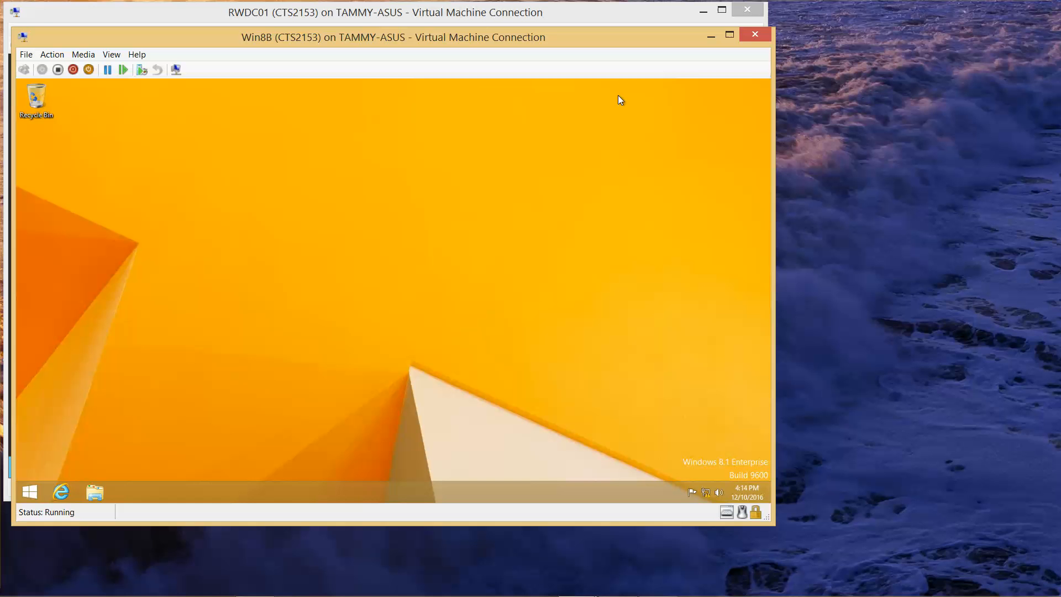
{"action": "mouse_move", "coordinate": [670, 584]}
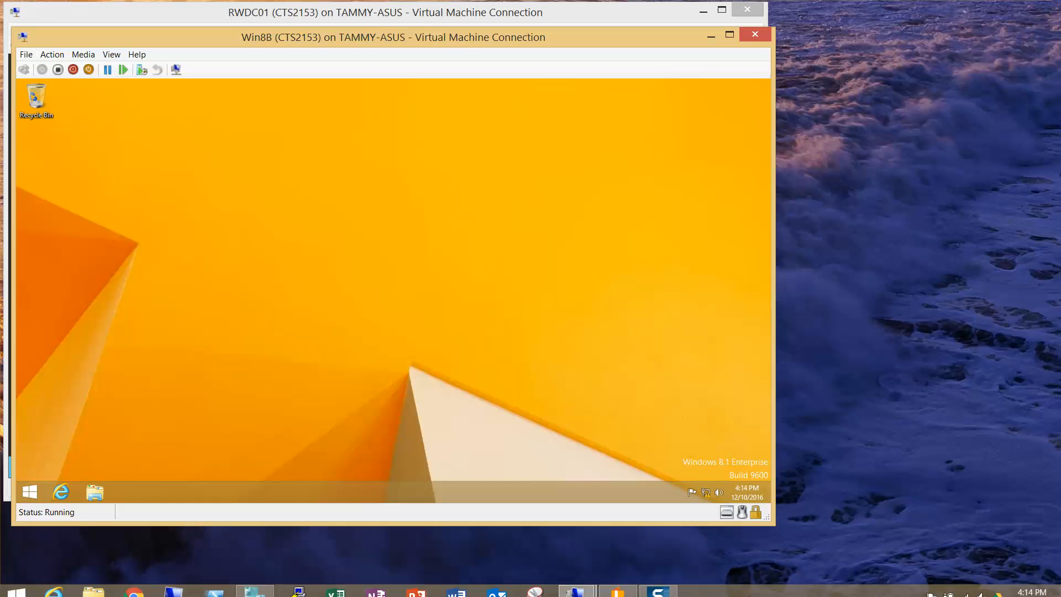